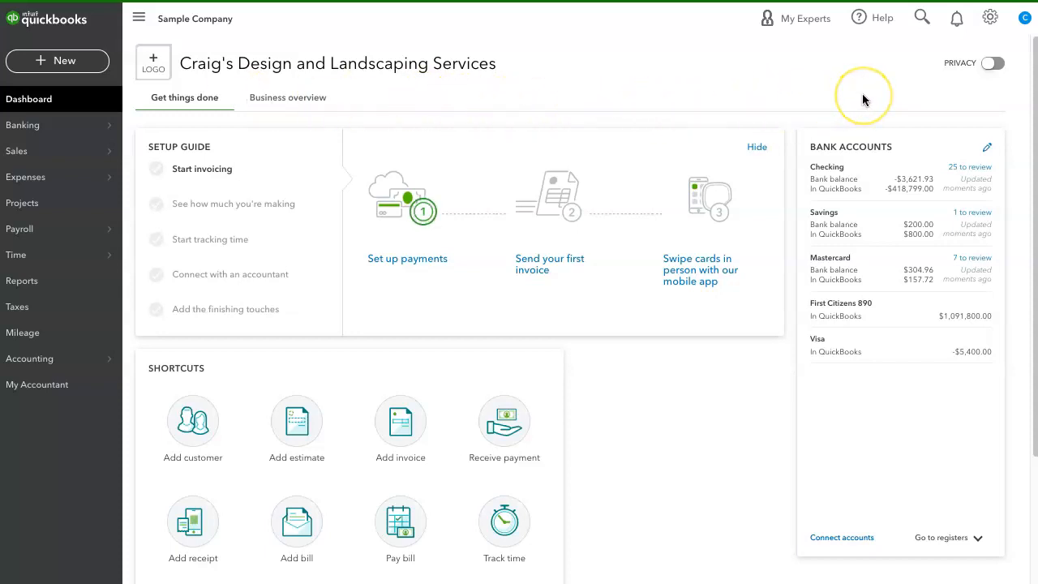
Step: Open the Reconcile tool and choose First Citizens 890 as the account to reconcile
left_click(987, 24)
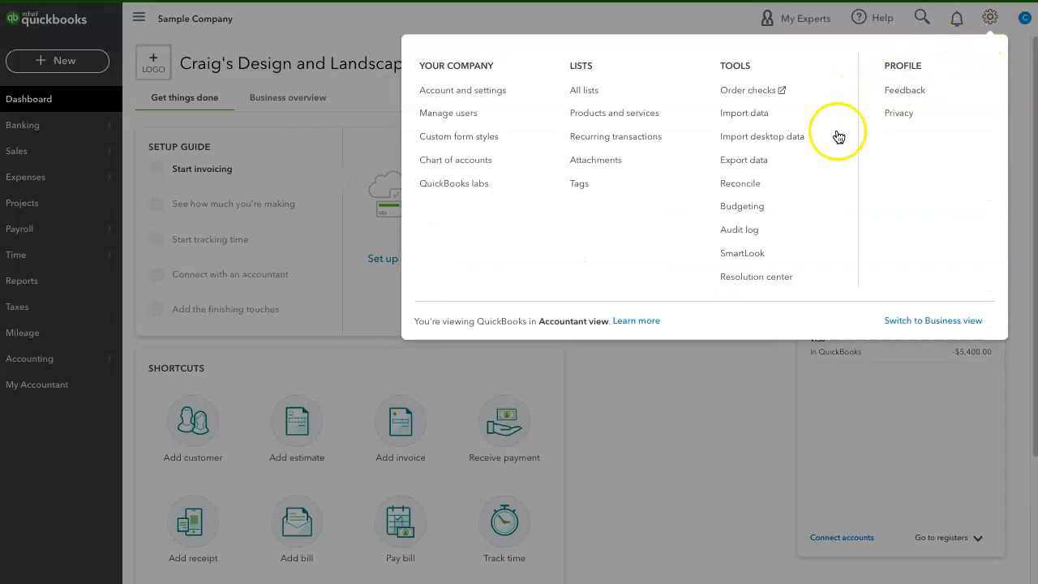
left_click(794, 189)
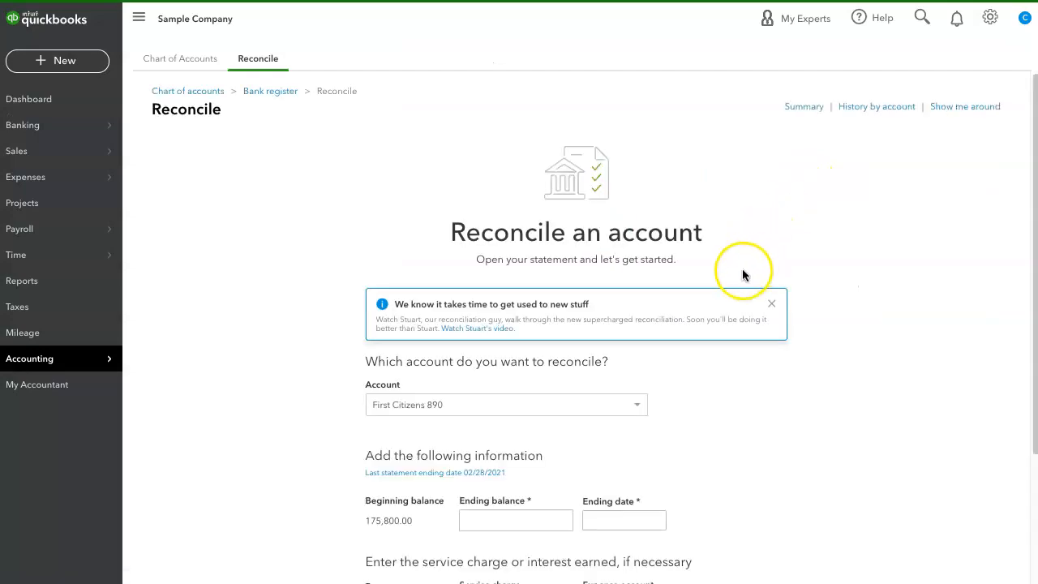
left_click(639, 415)
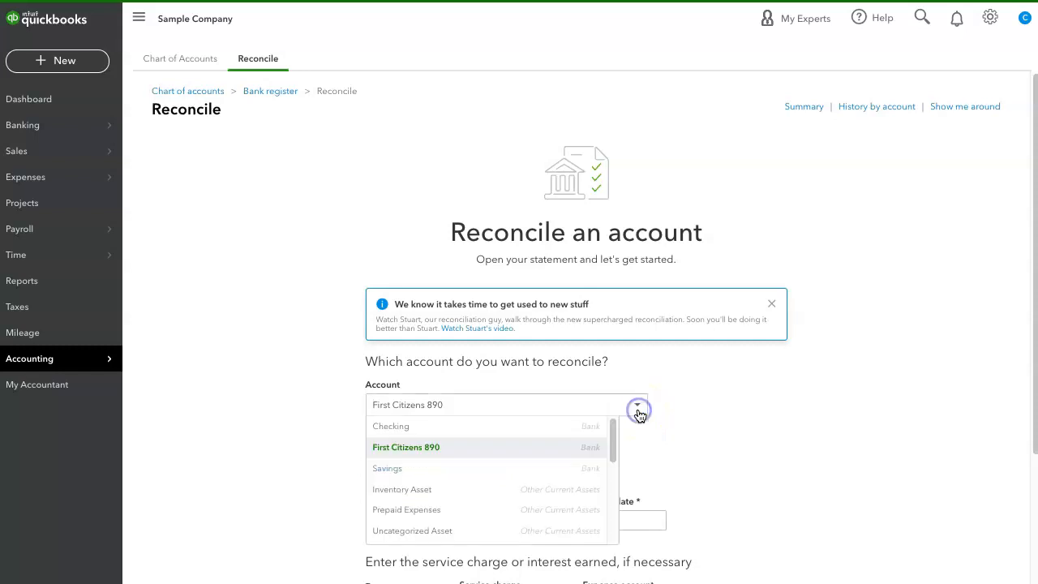
mouse_move(611, 435)
left_mouse_down()
mouse_move(612, 531)
mouse_move(615, 426)
left_mouse_up()
left_click(456, 450)
left_click(297, 478)
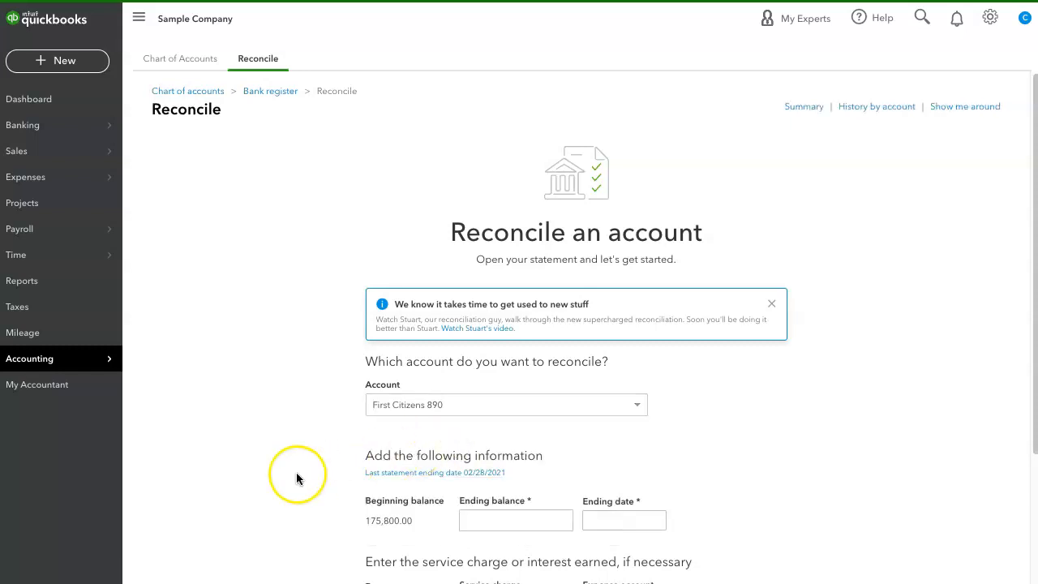
Step: Enter the statement's ending balance of 591,800.00 and ending date of 03/31/2021, and start reconciling
scroll(297, 478, "down", 2)
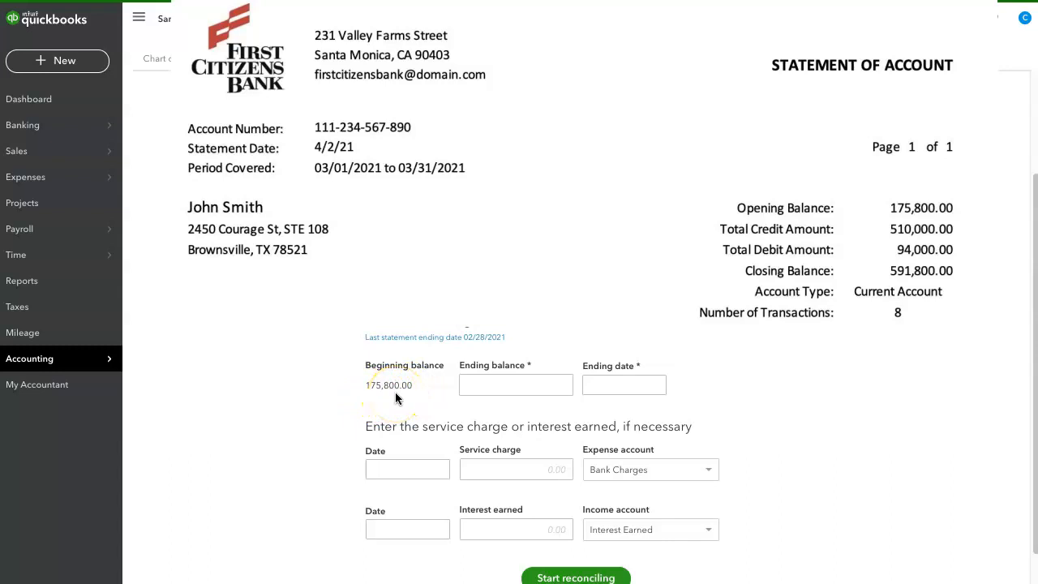
left_click(481, 387)
type("591800")
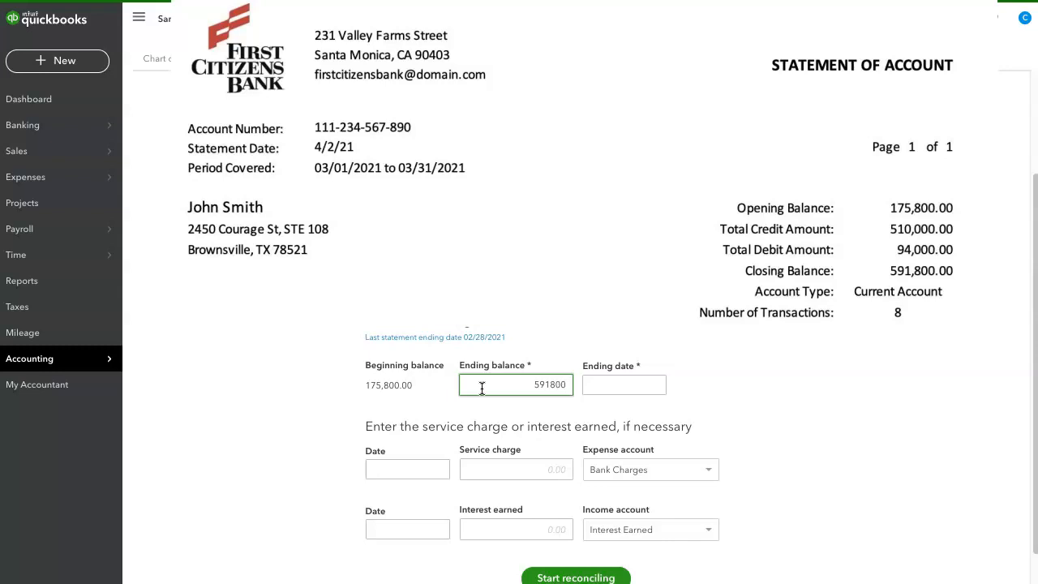
left_click(556, 384)
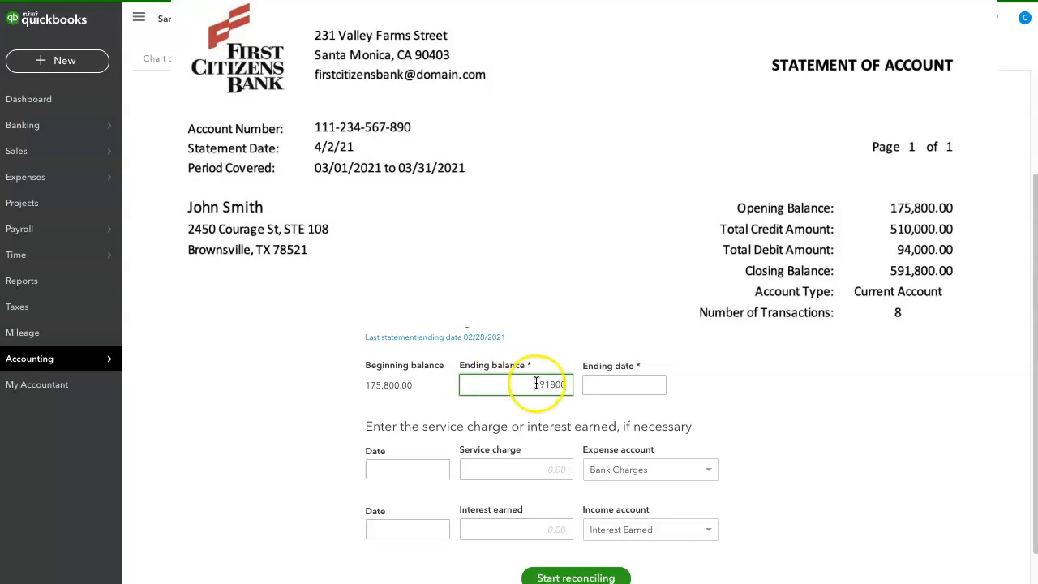
left_click(598, 385)
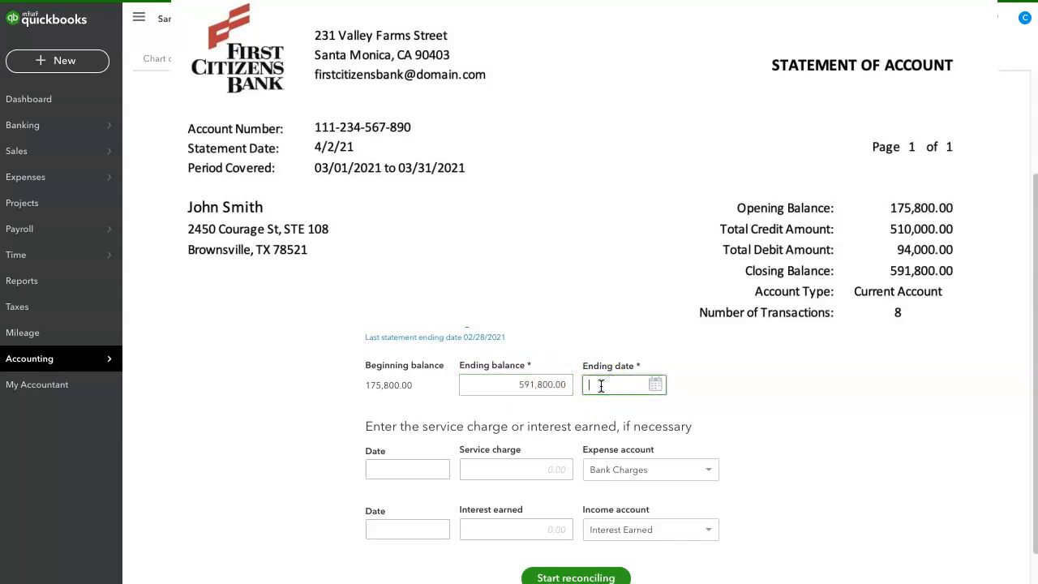
type("03/31")
left_click(765, 388)
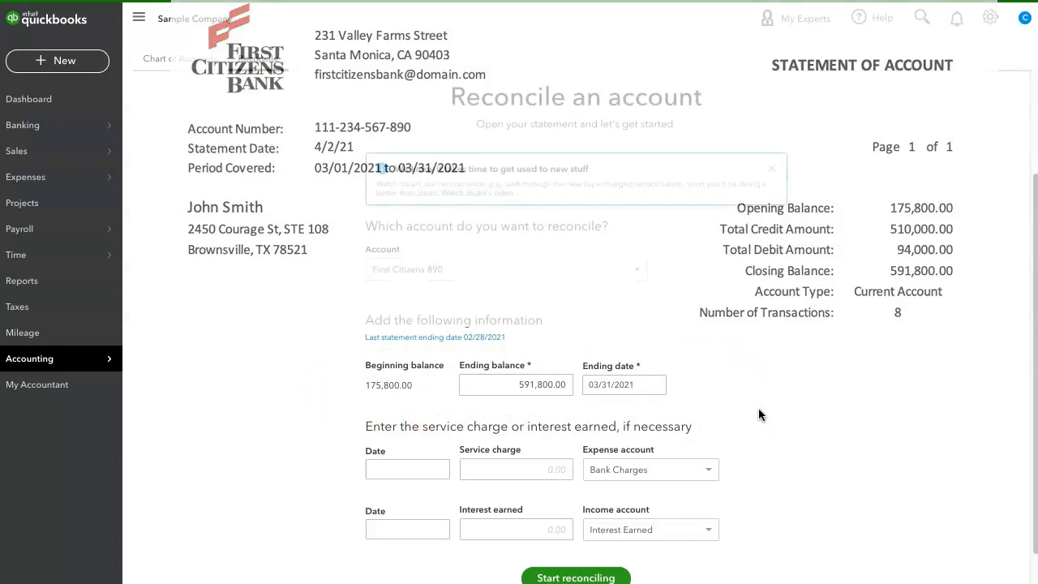
scroll(758, 408, "down", 1)
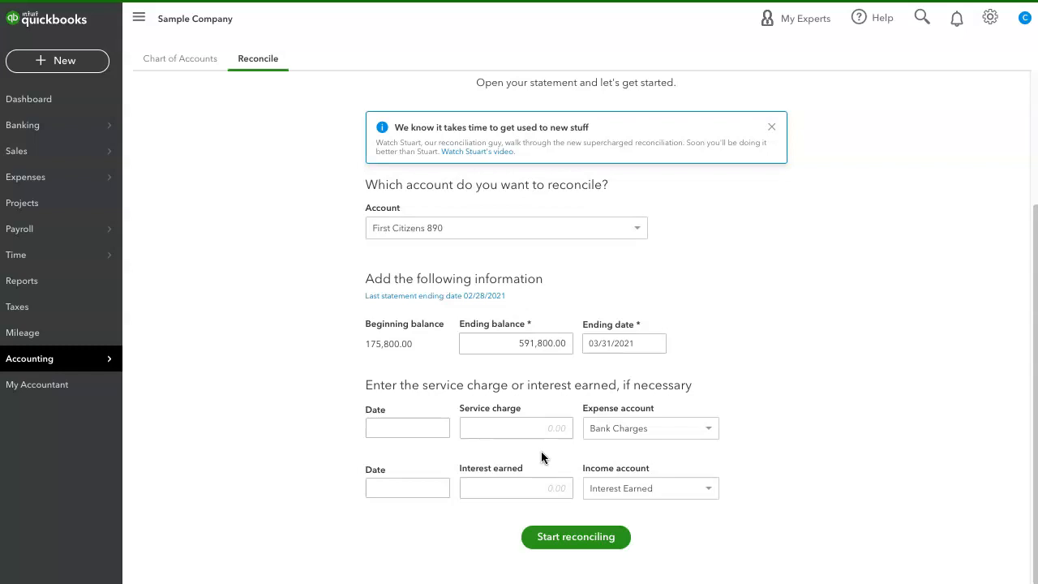
left_click(540, 429)
left_click(570, 539)
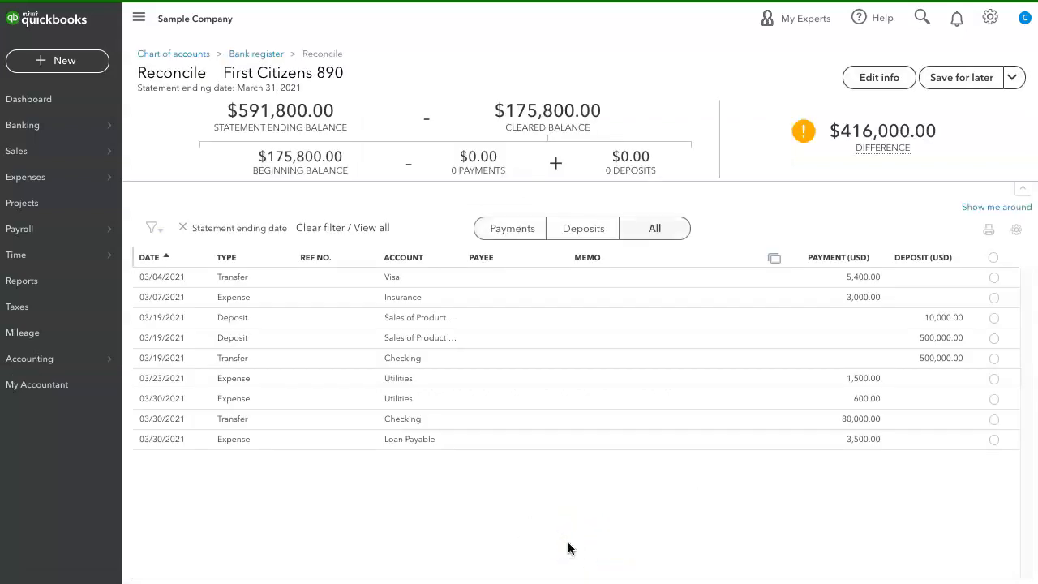
Step: Show only deposits and mark the 500,000.00 transfer from Checking and the 10,000.00 deposit as cleared
mouse_move(818, 132)
mouse_move(834, 154)
left_click(577, 232)
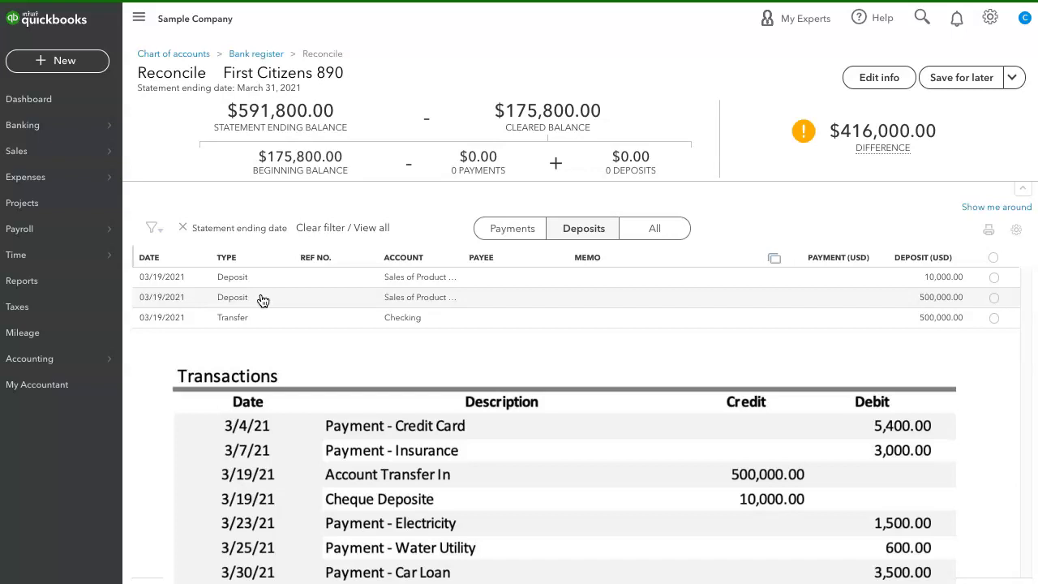
left_click(993, 320)
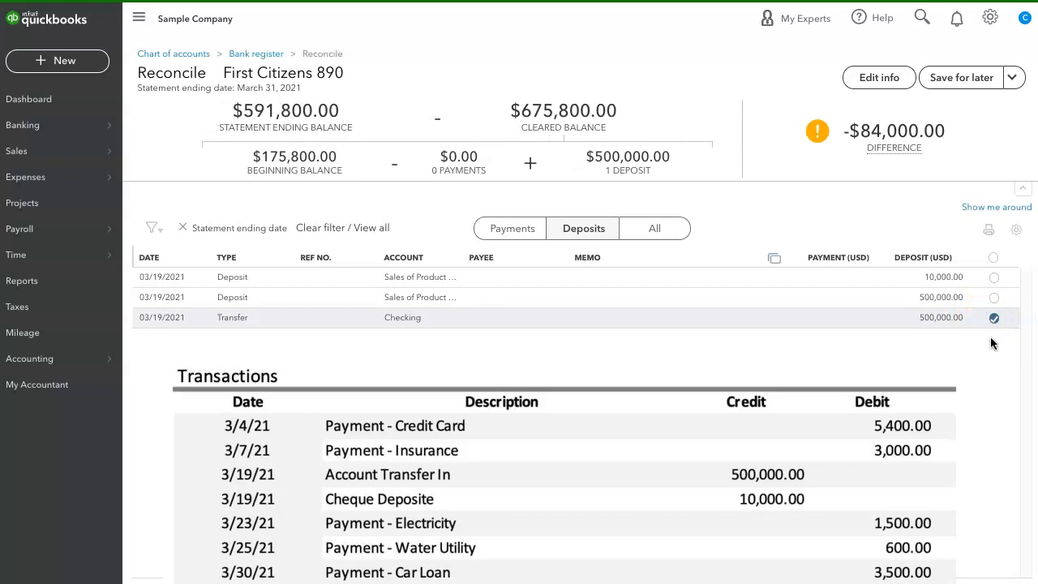
left_click(995, 278)
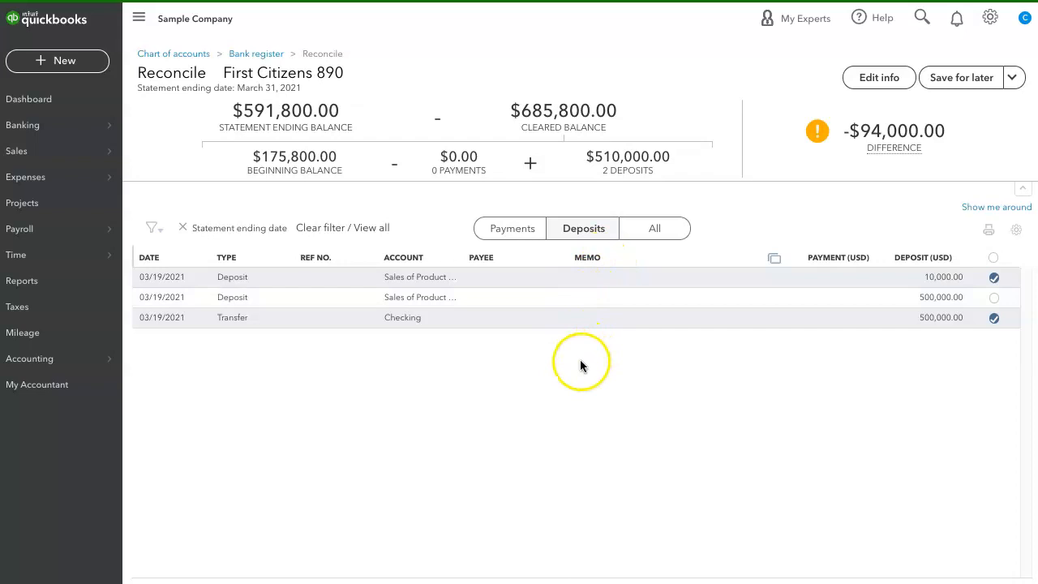
Step: Open the uncleared 03/19/2021 deposit of 500,000.00 in full and delete it
left_click(578, 295)
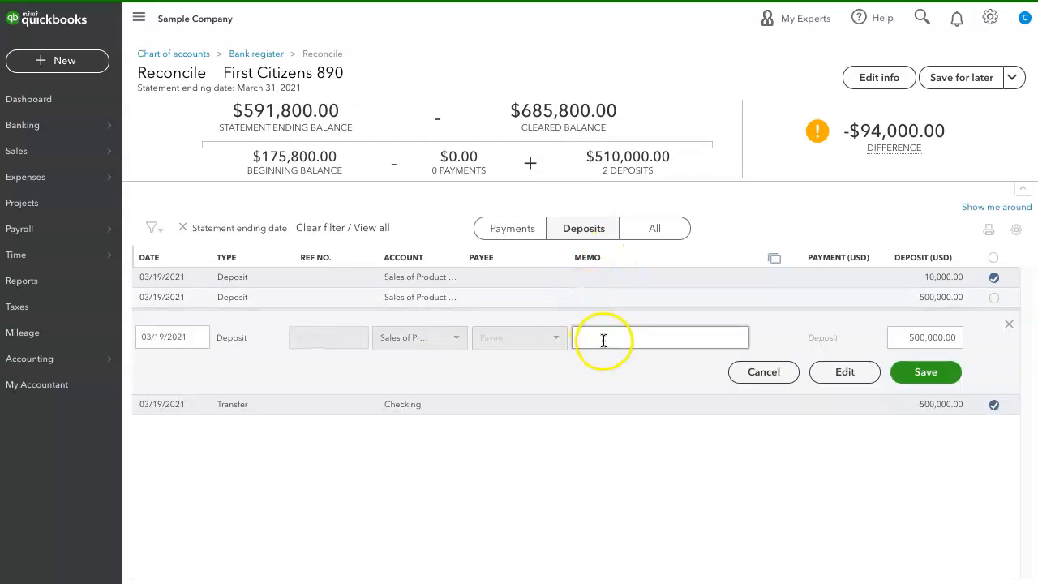
left_click(843, 371)
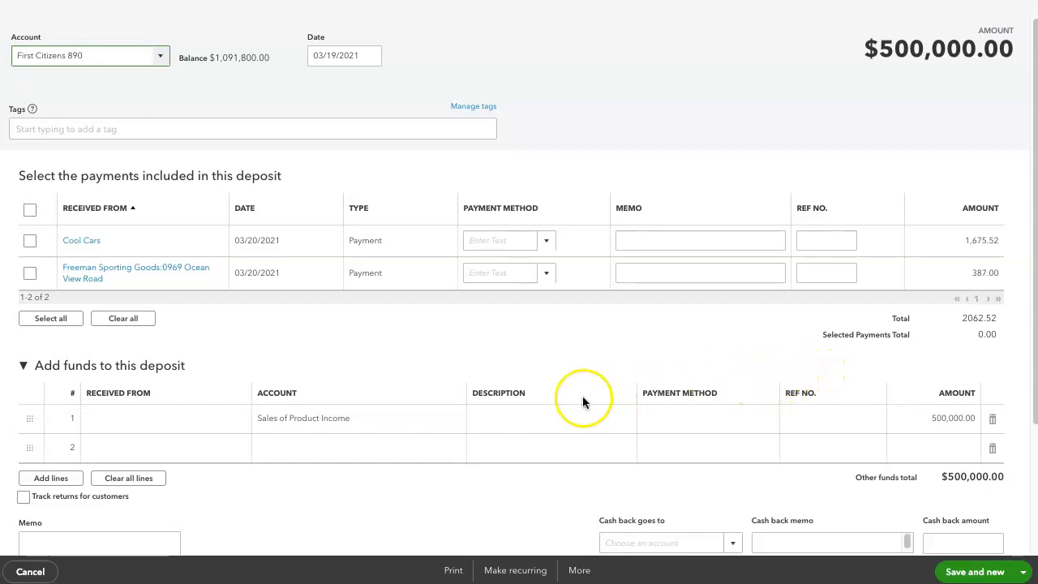
left_click(591, 571)
left_click(584, 486)
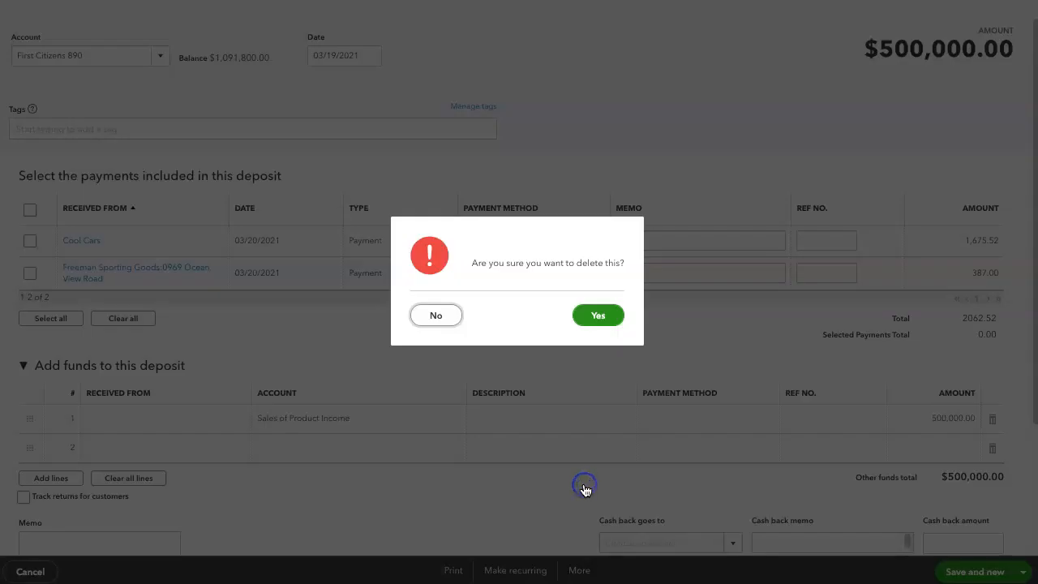
left_click(597, 319)
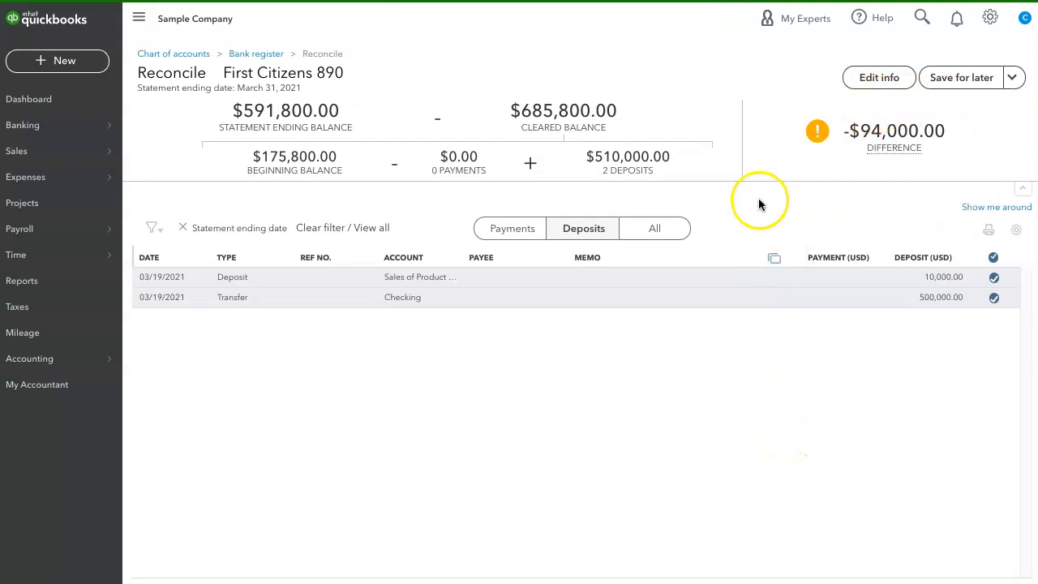
Step: Show only payments and mark the Visa, Insurance, both Utilities, Loan Payable and Checking transactions as cleared
left_click(513, 233)
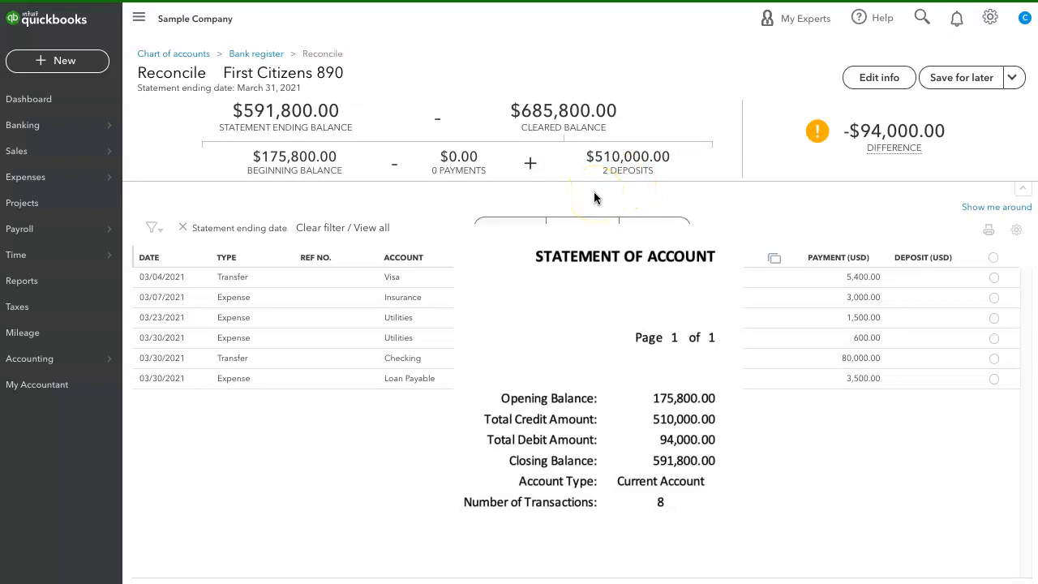
mouse_move(891, 148)
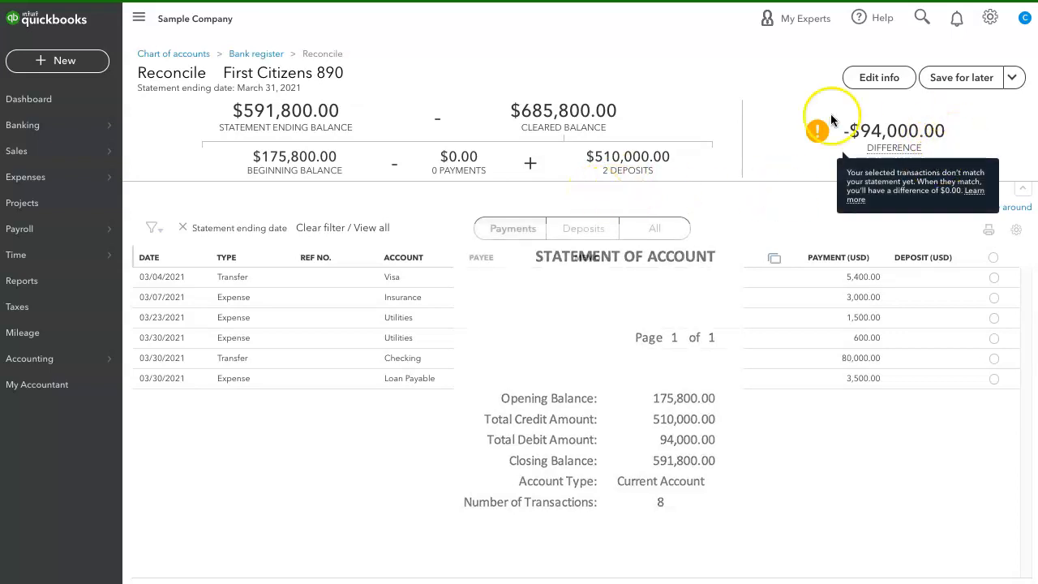
left_click(789, 191)
left_click(738, 187)
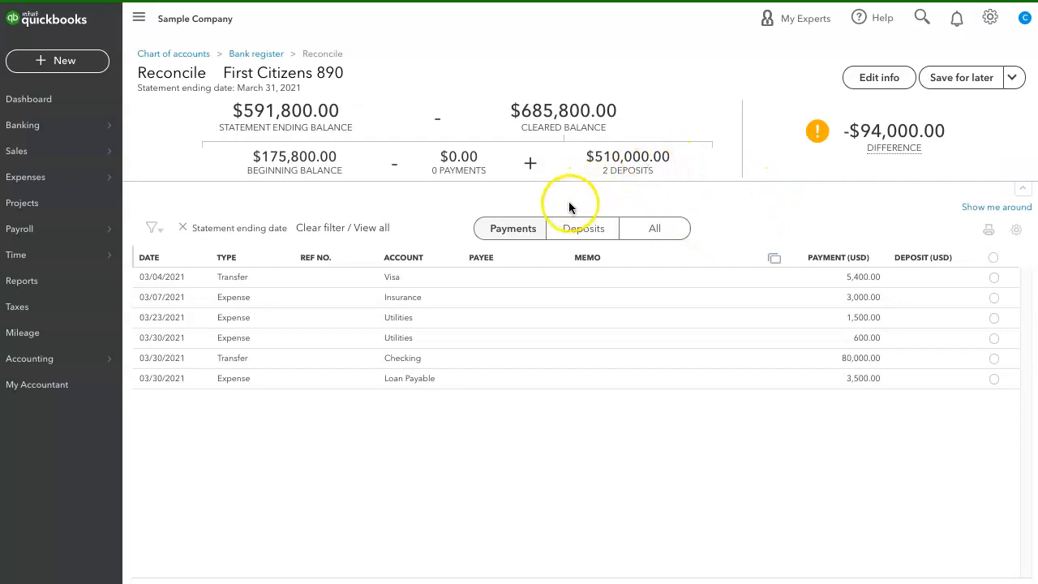
left_click(524, 231)
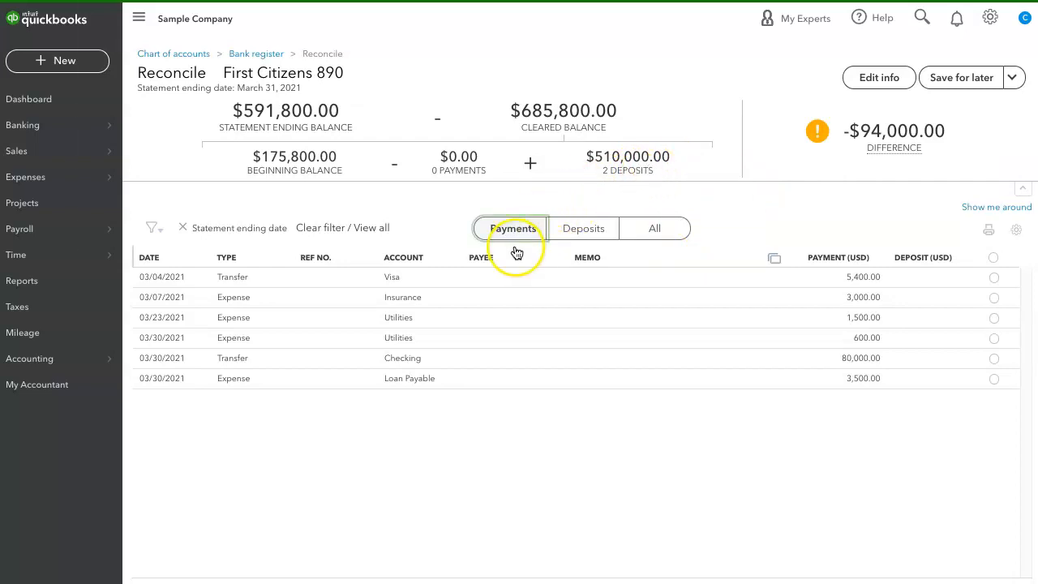
left_click(995, 279)
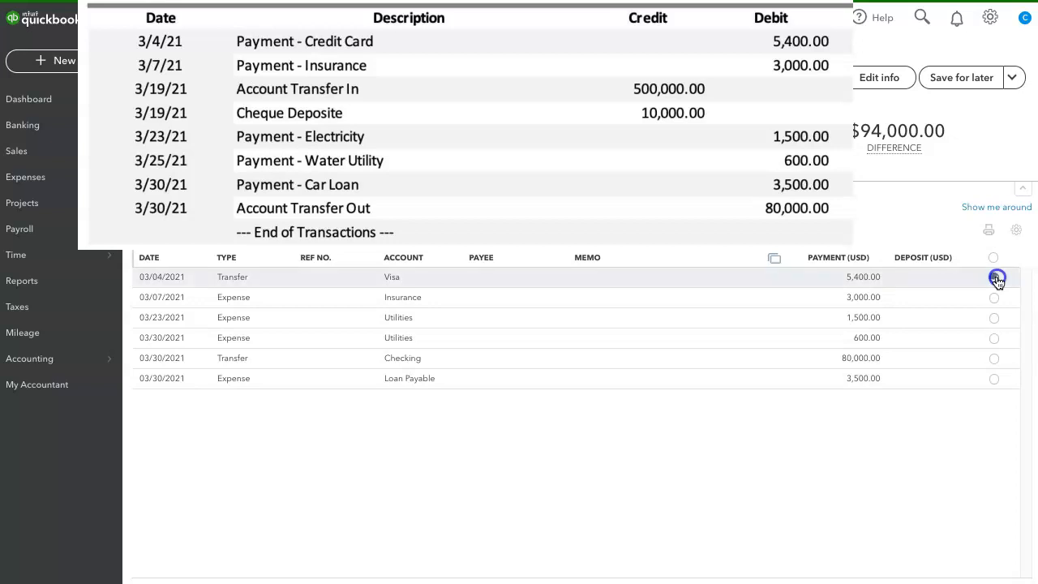
left_click(995, 298)
left_click(995, 318)
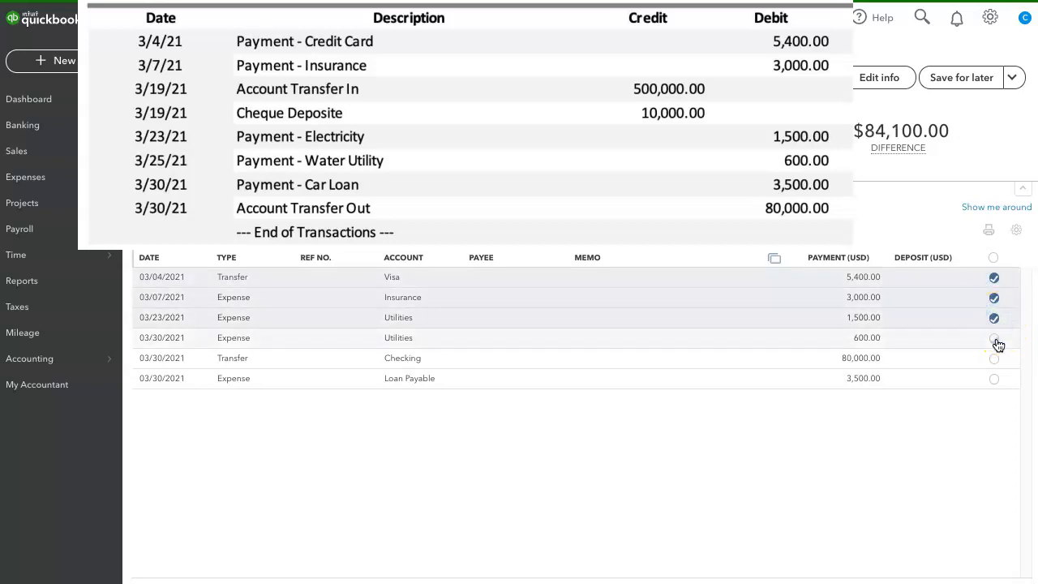
left_click(995, 338)
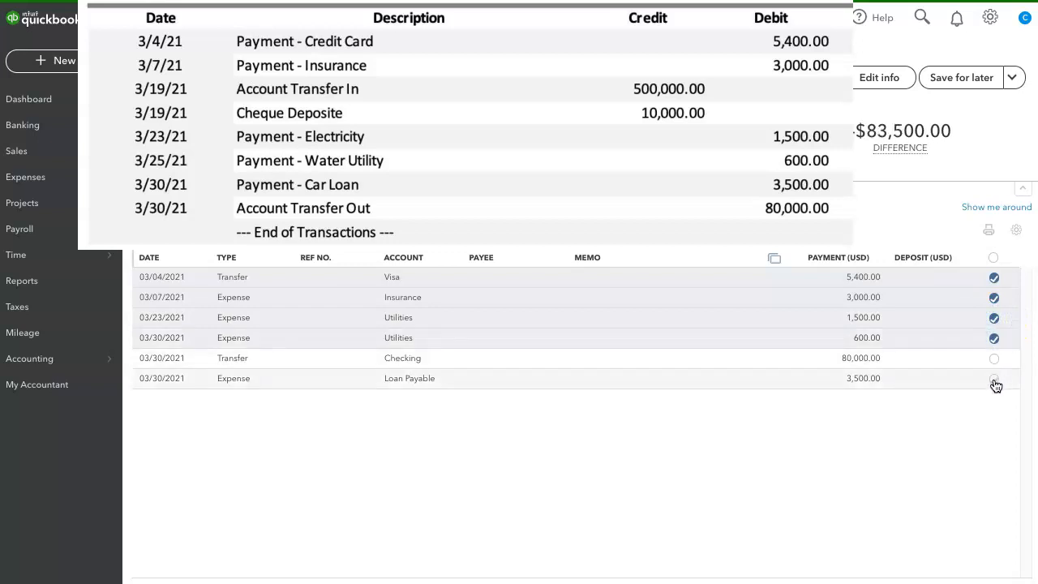
left_click(995, 379)
left_click(994, 358)
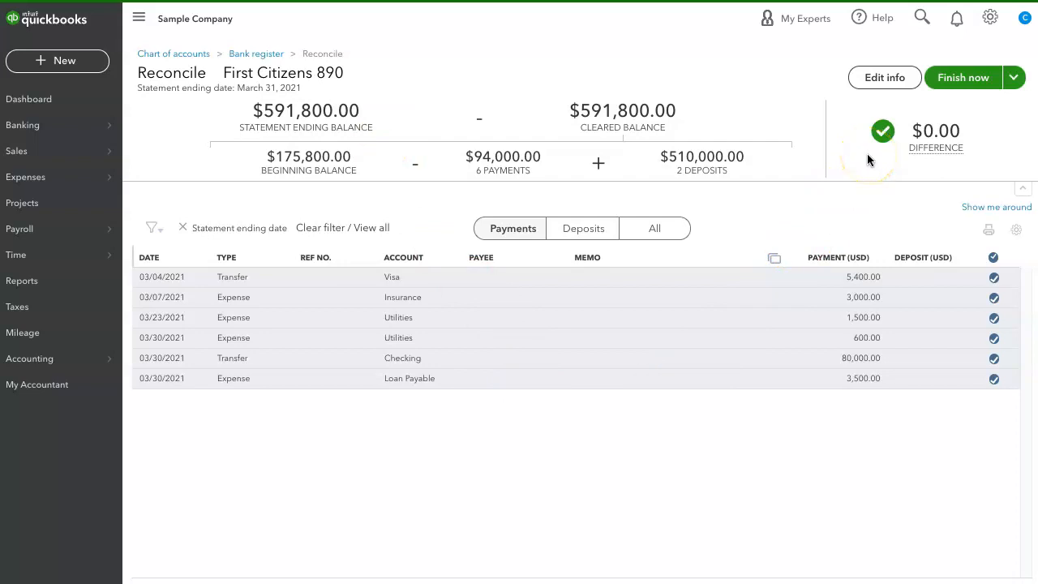
Step: Review the options for finishing, and reopen the statement information to check its ending balance and date, closing it by saving
left_click(1015, 79)
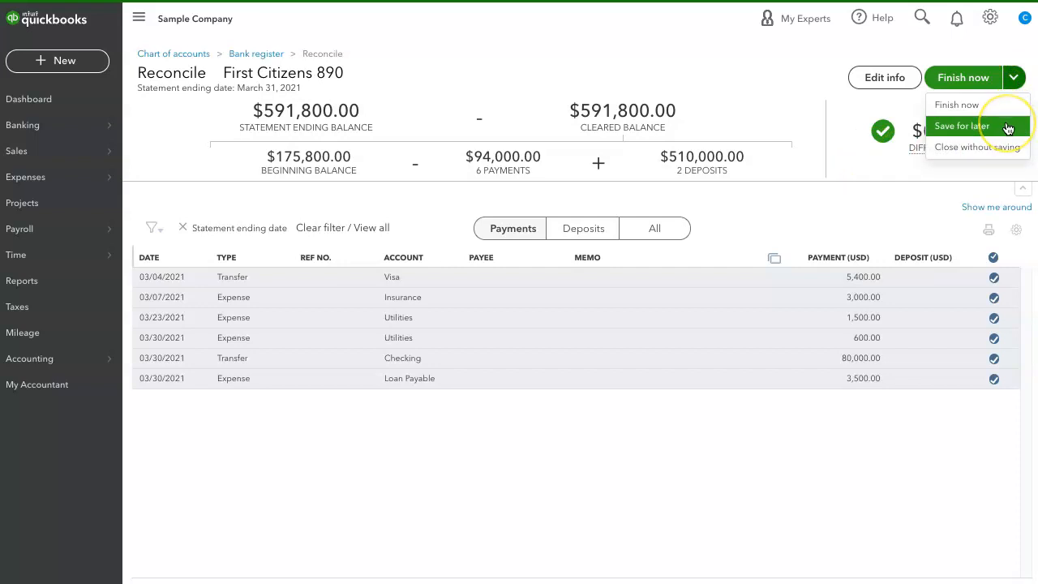
left_click(695, 78)
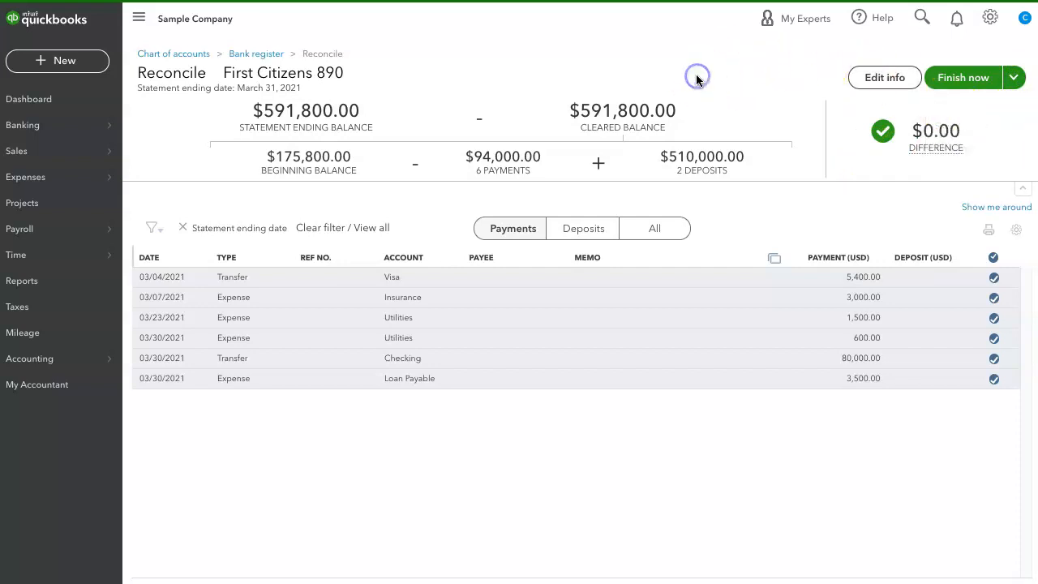
left_click(857, 85)
left_click_drag(800, 59, 901, 56)
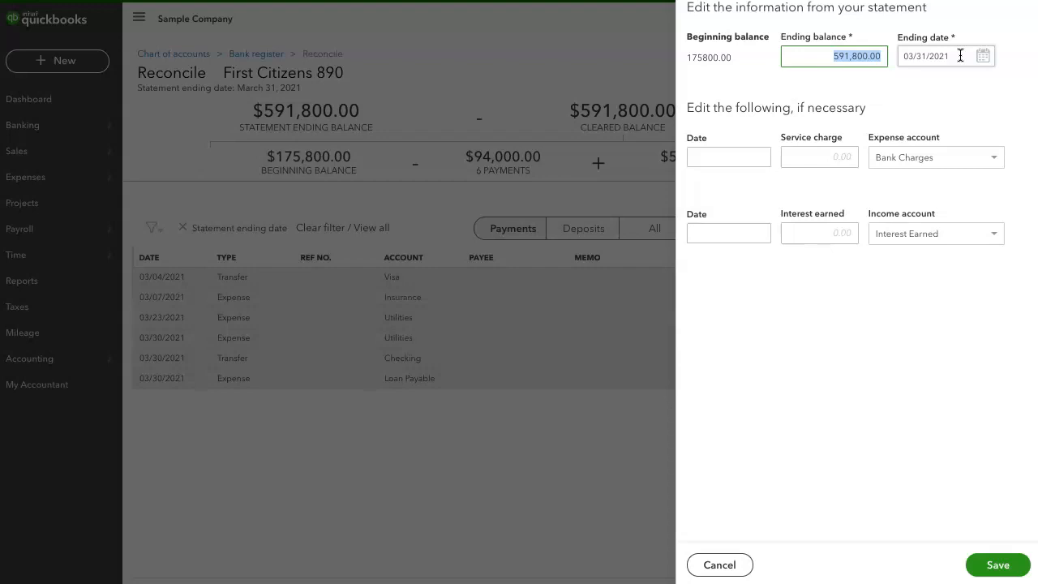
left_click(998, 564)
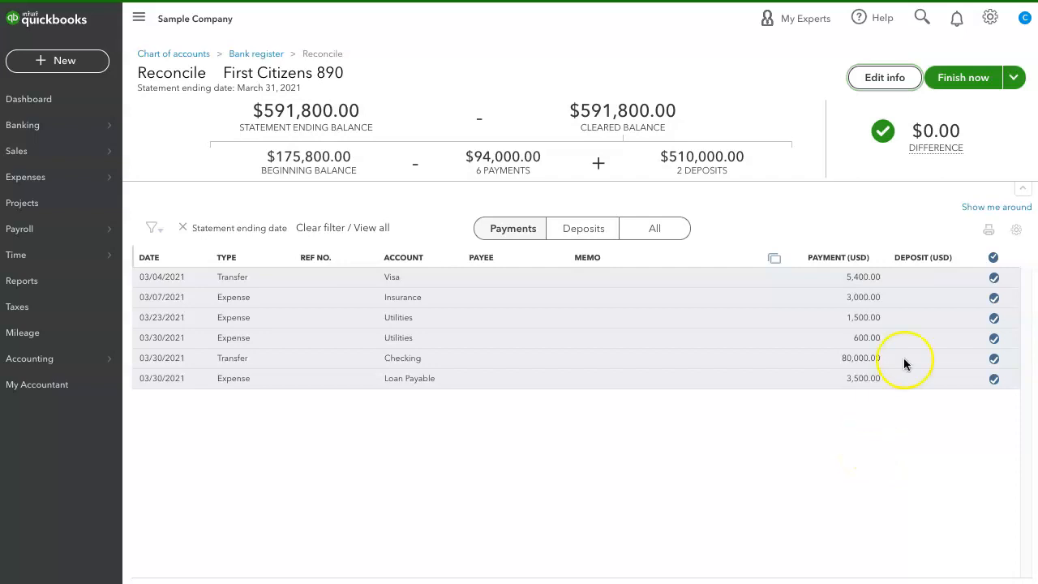
Step: Finish the reconciliation of First Citizens 890 and dismiss the completion dialog
left_click(999, 109)
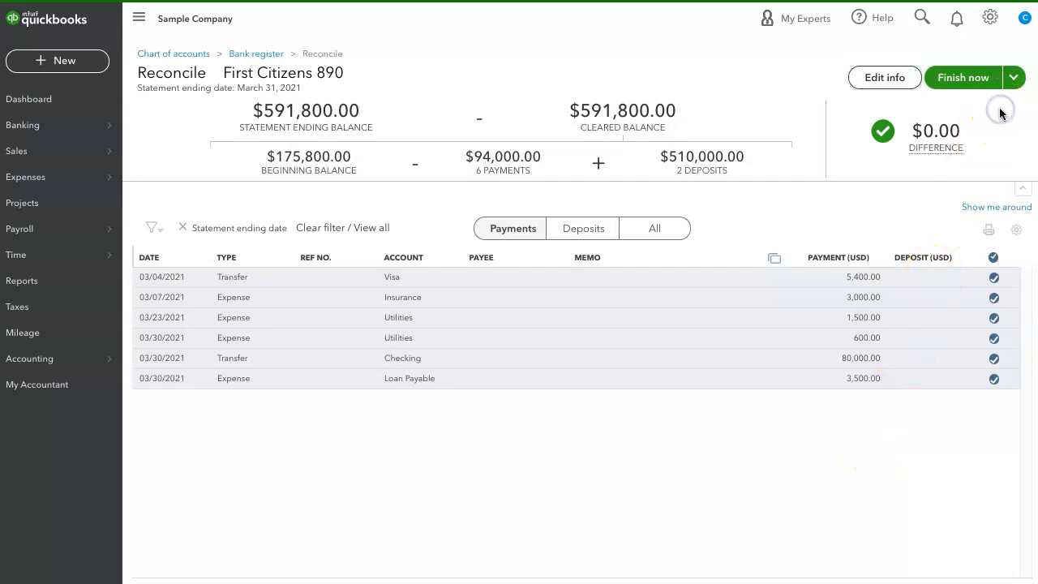
left_click(985, 82)
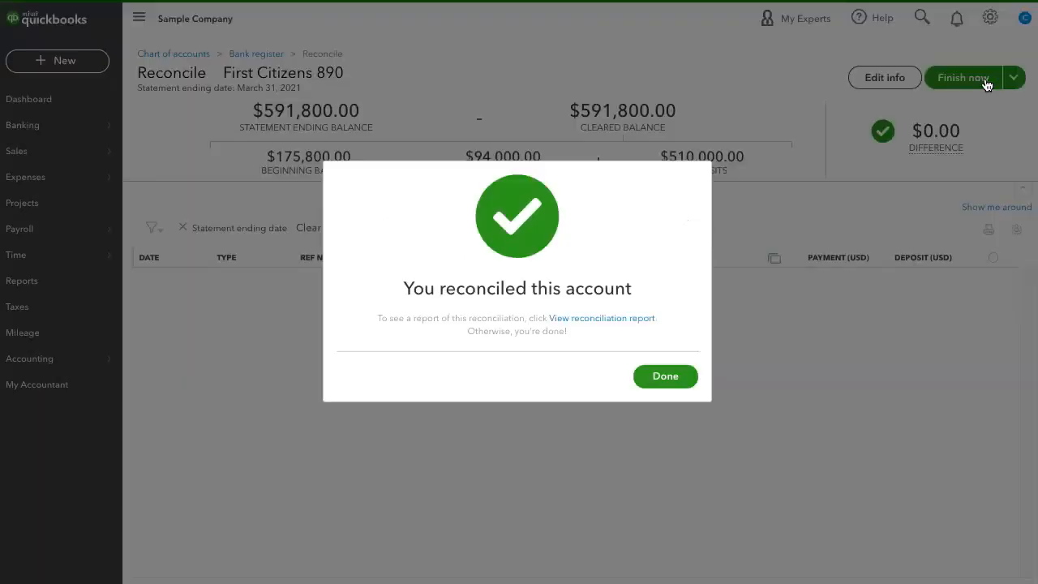
left_click(669, 384)
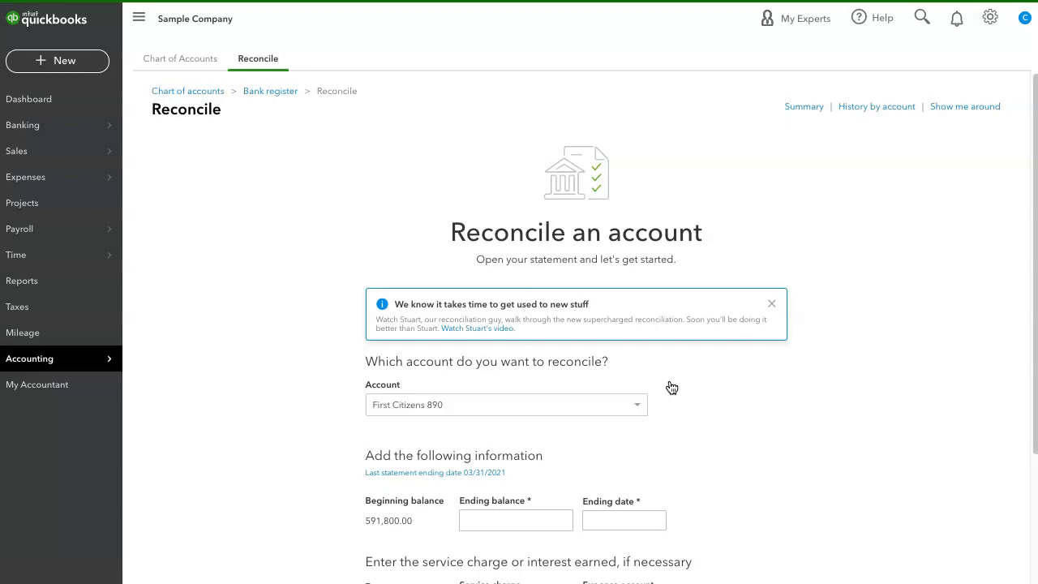
Step: Check the beginning balance for the next statement period and place the cursor in the ending balance field
scroll(671, 388, "down", 1)
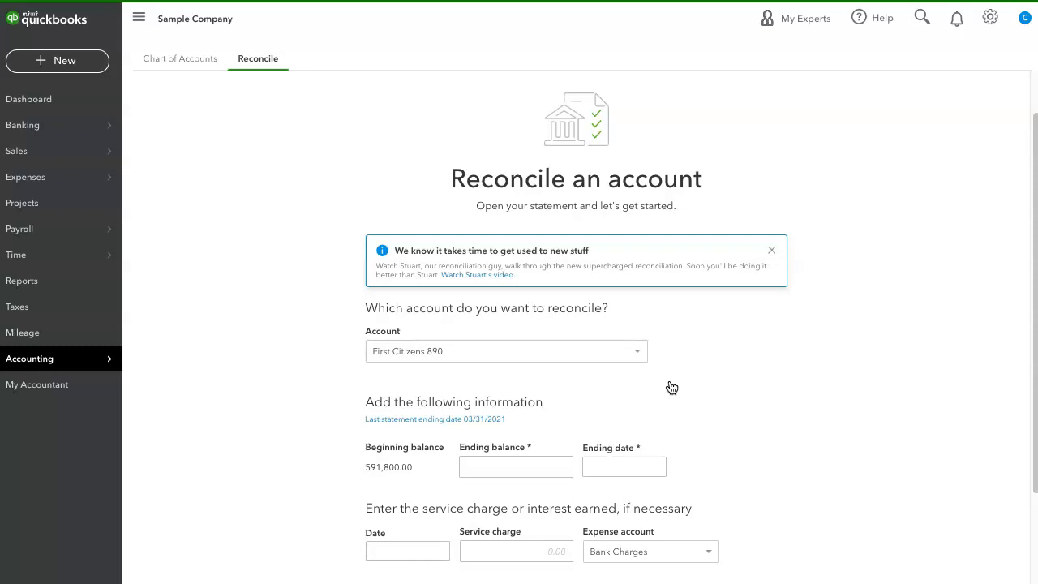
scroll(672, 388, "down", 1)
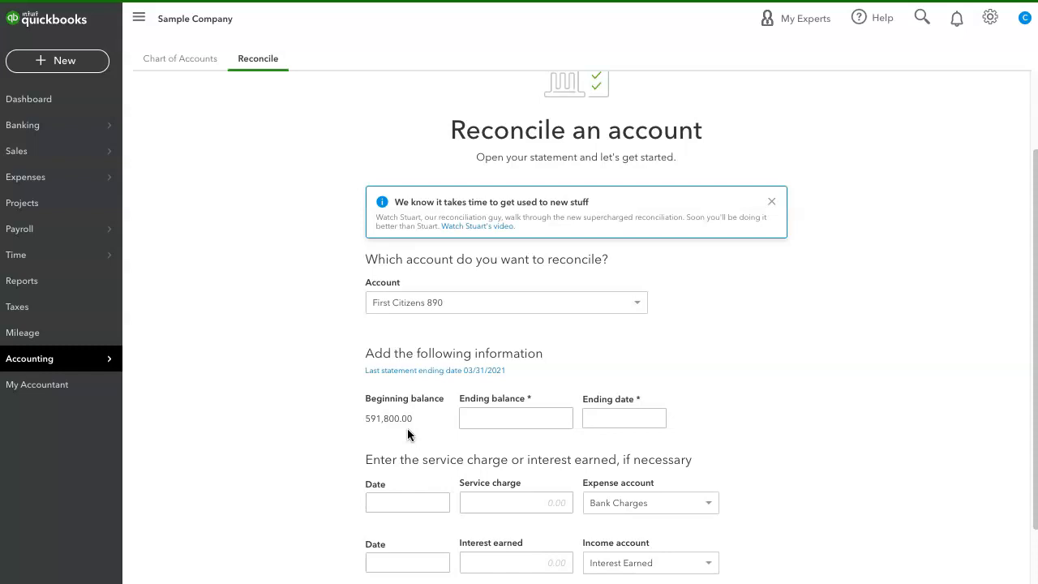
left_click(529, 420)
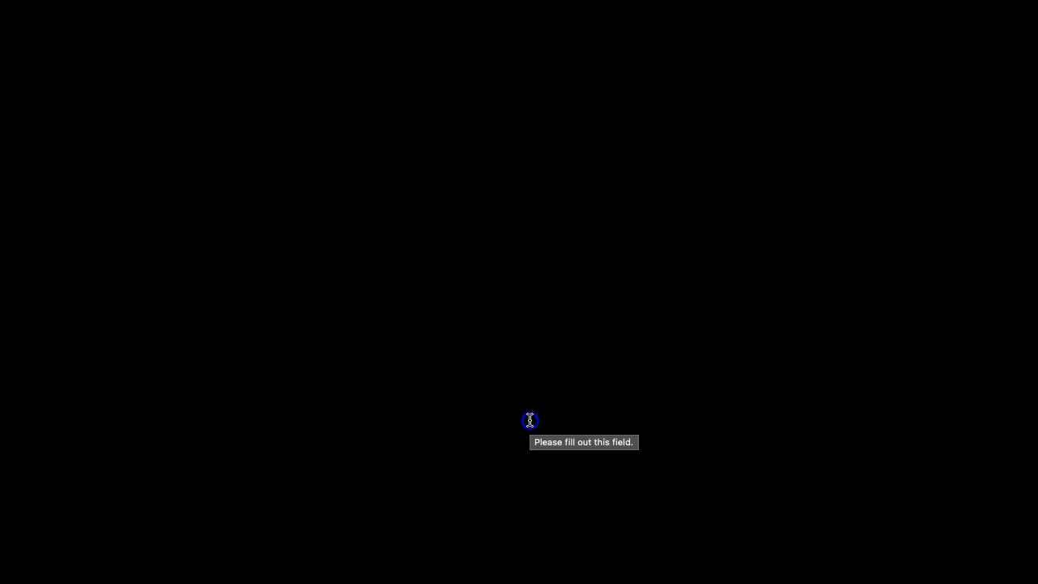
left_click(529, 419)
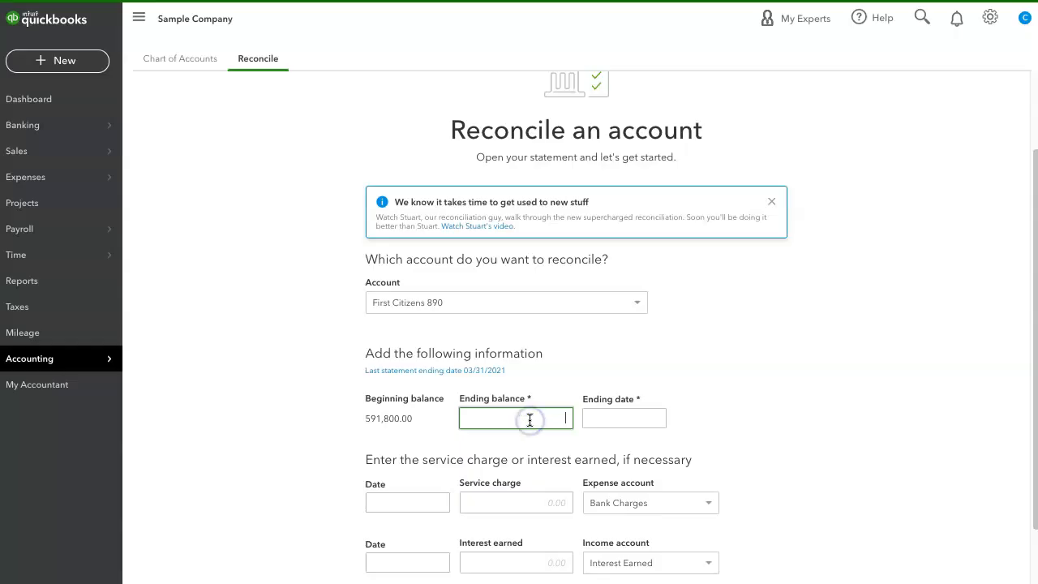